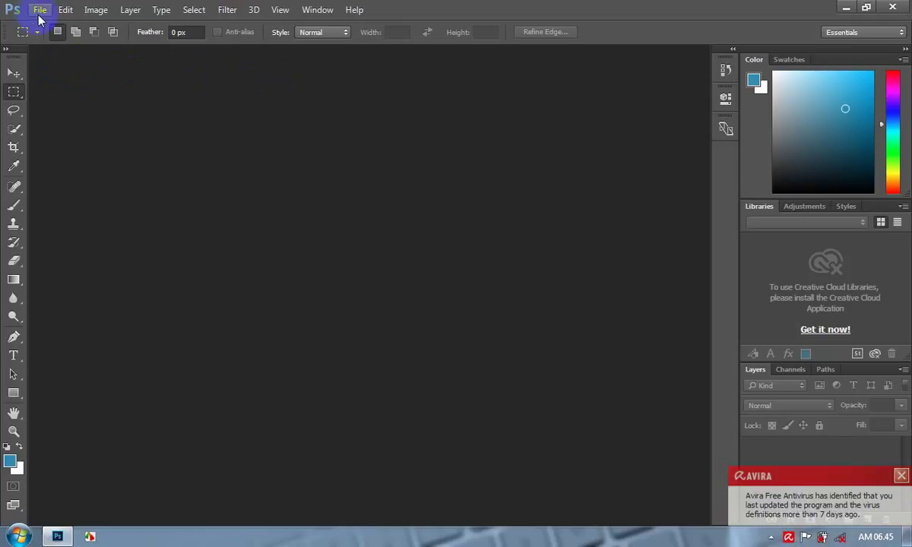
Step: Dismiss the antivirus notification and look through the available File, Edit and Image commands
left_click(900, 382)
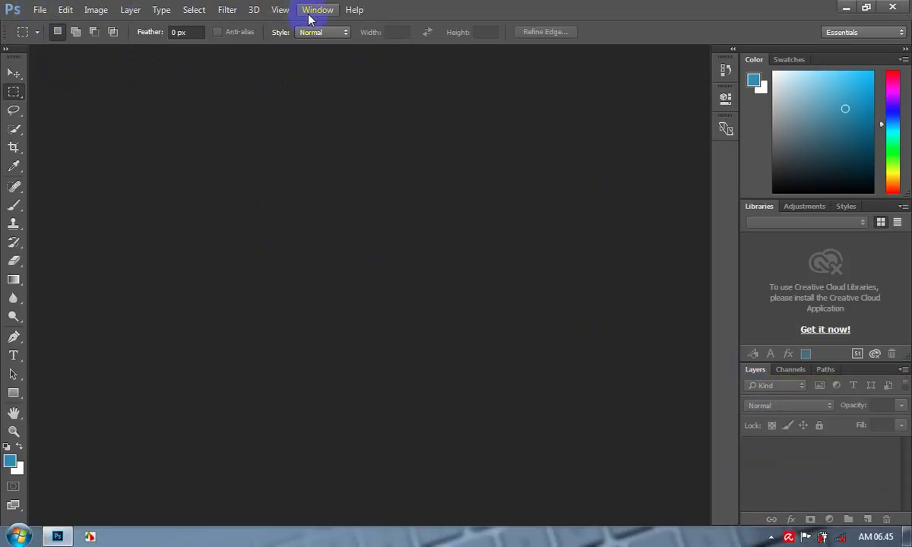
left_click(40, 10)
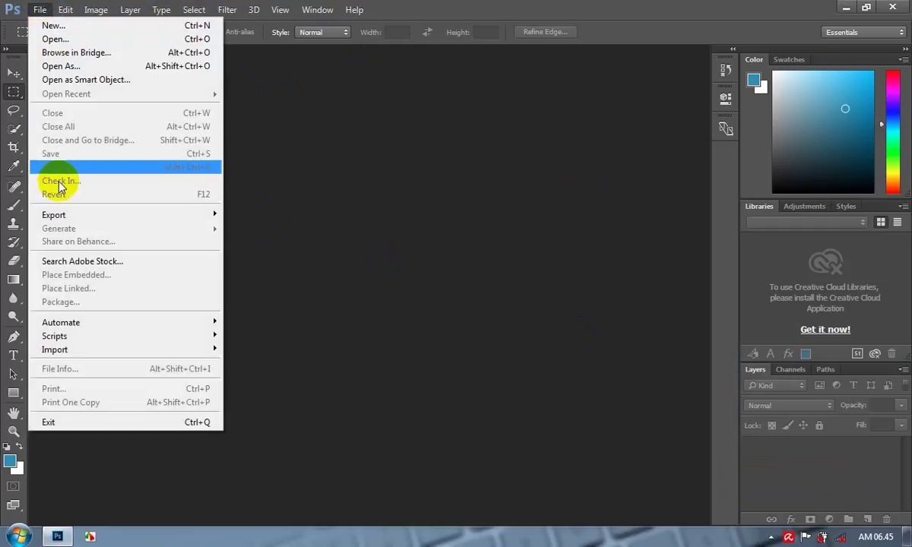
left_click(304, 118)
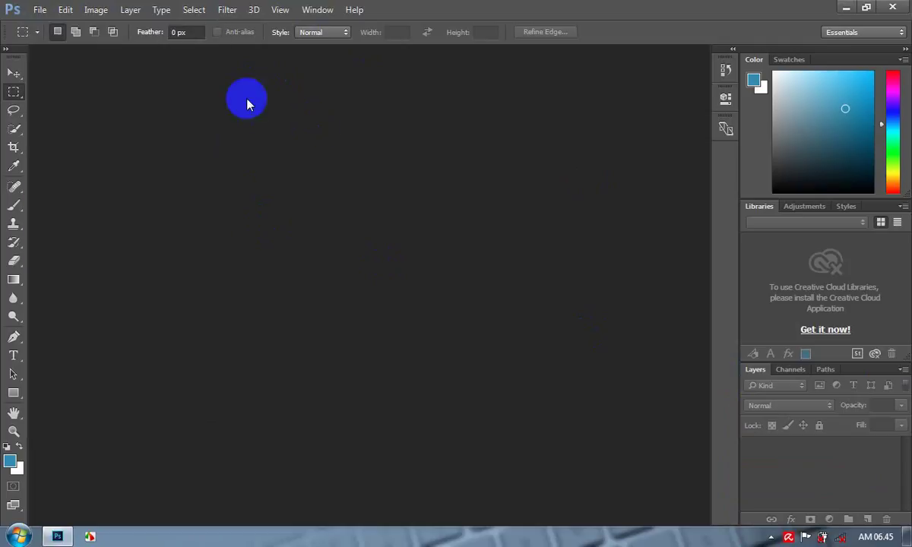
left_click(65, 11)
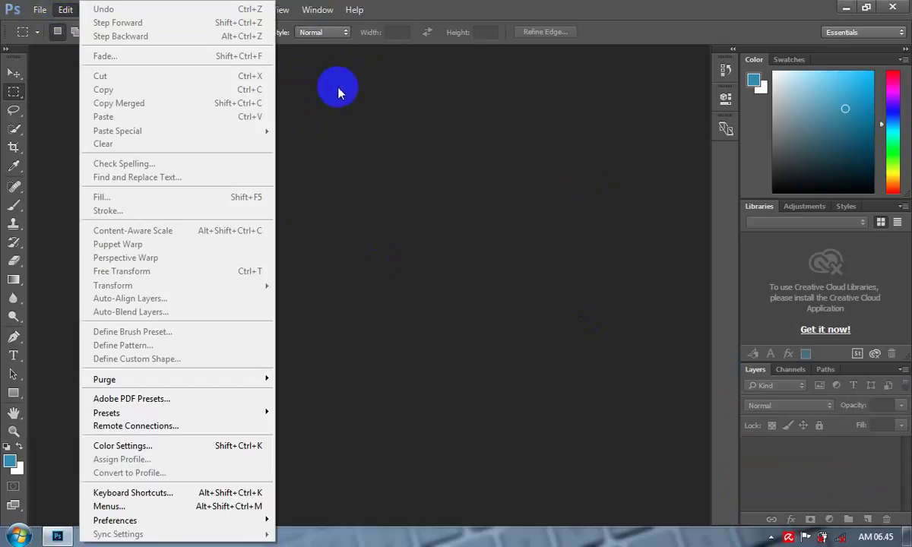
left_click(332, 88)
left_click(95, 11)
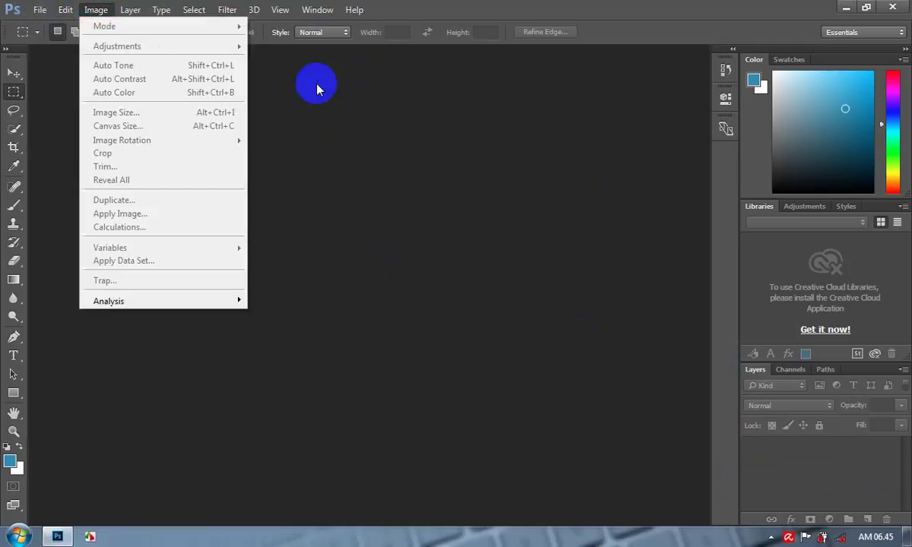
left_click(300, 85)
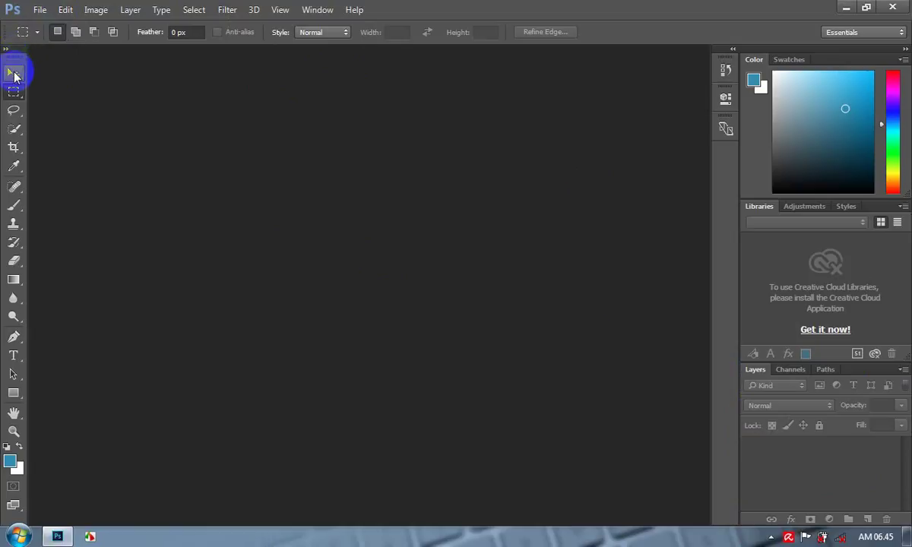
Step: Compare the options of the Move, Brush and Pen tools, finishing with the Move Tool active
left_click(14, 74)
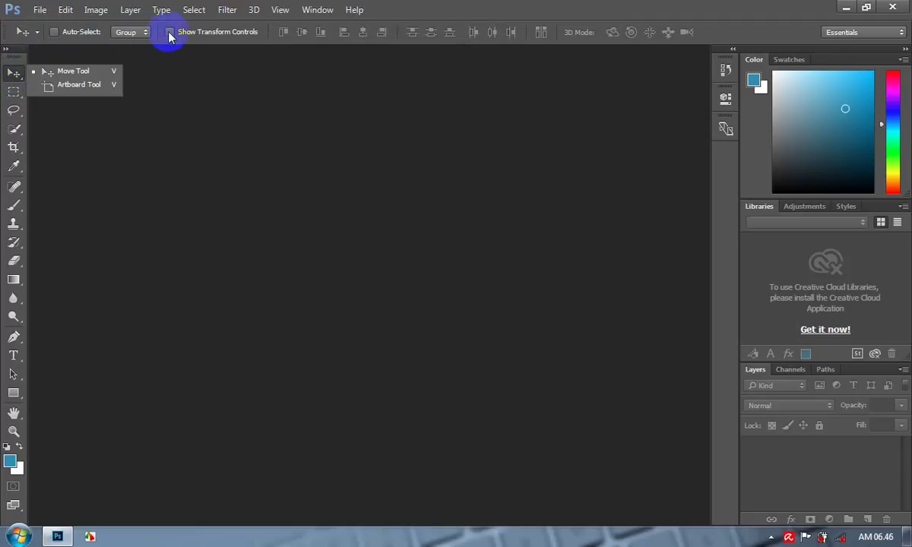
left_click(177, 68)
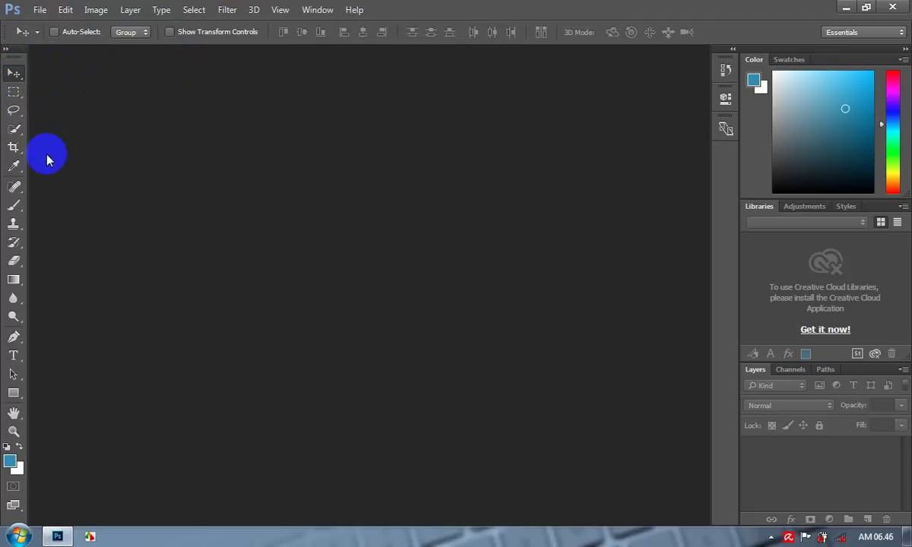
left_click(15, 207)
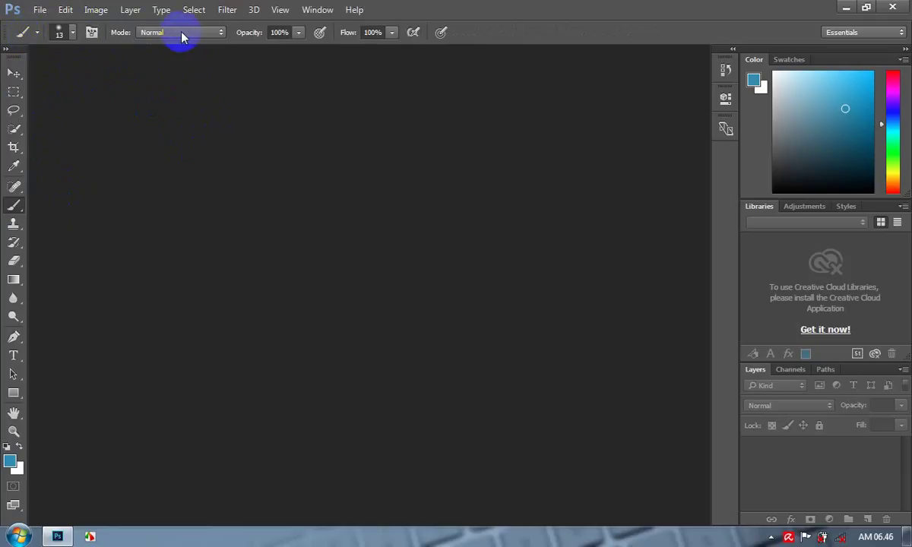
left_click(15, 339)
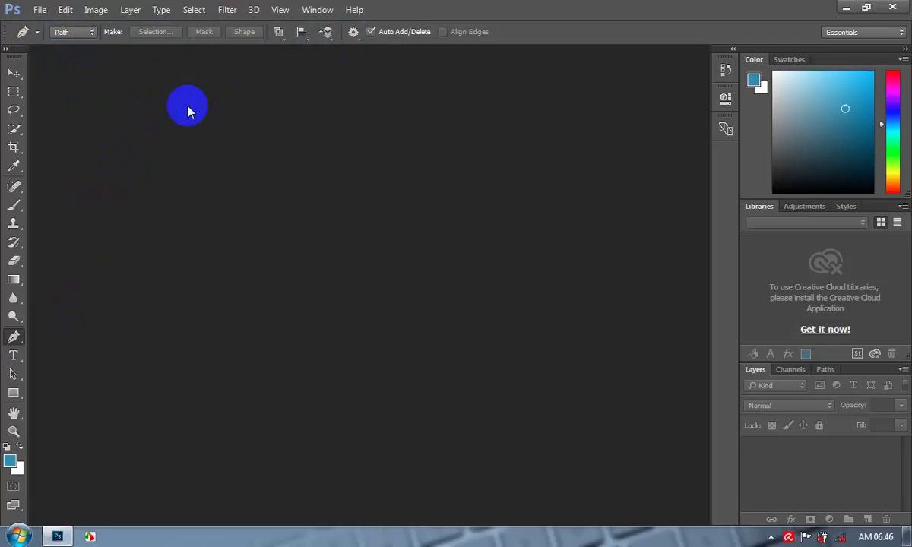
left_click(14, 74)
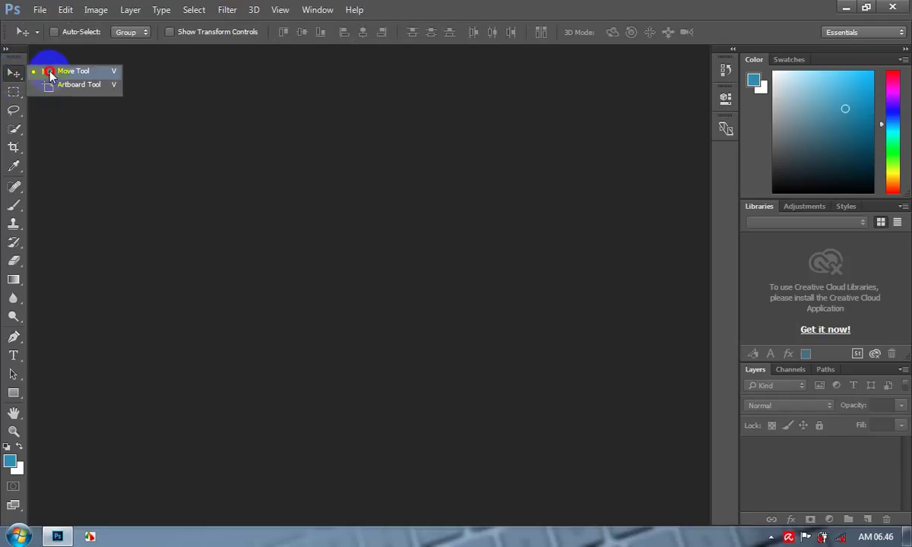
left_click(50, 71)
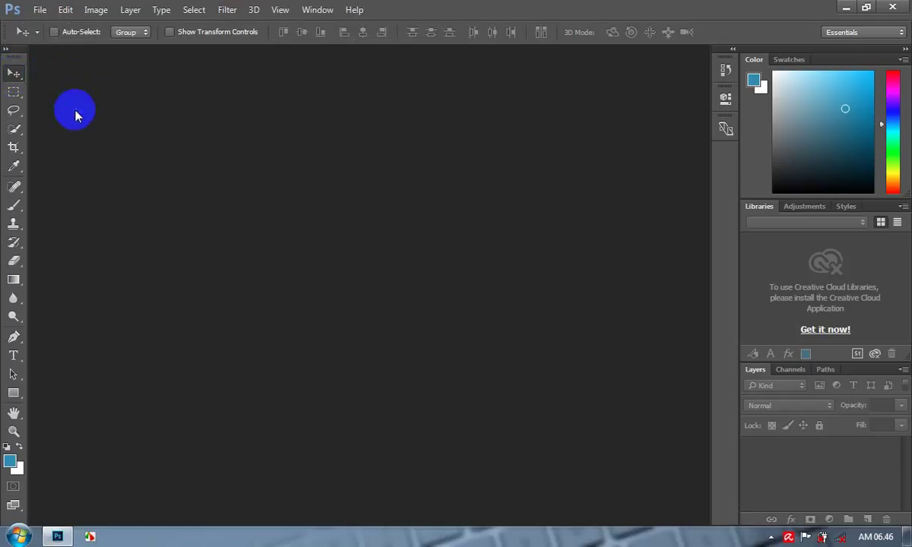
Step: Review the variants of the marquee and lasso tools and leave the standard Lasso Tool active
left_click(13, 95)
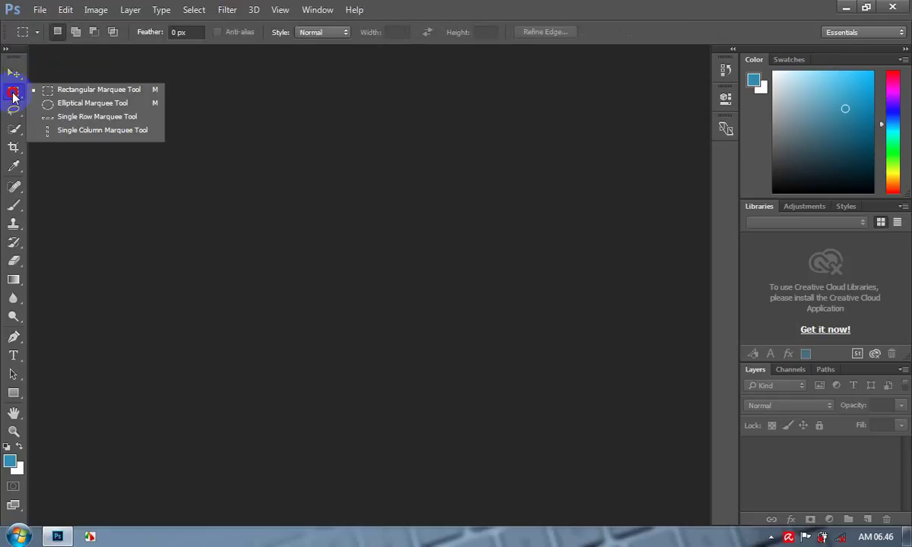
left_click_drag(12, 94, 291, 113)
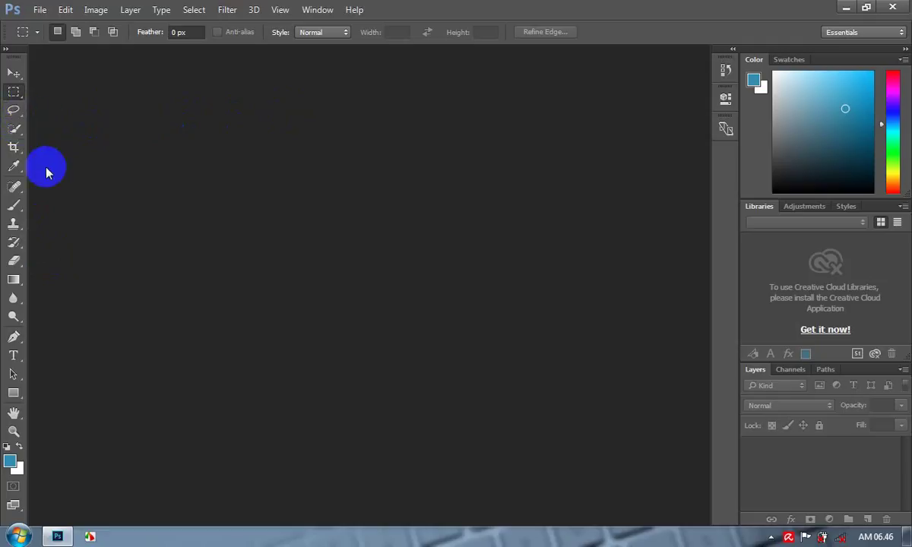
left_click(15, 112)
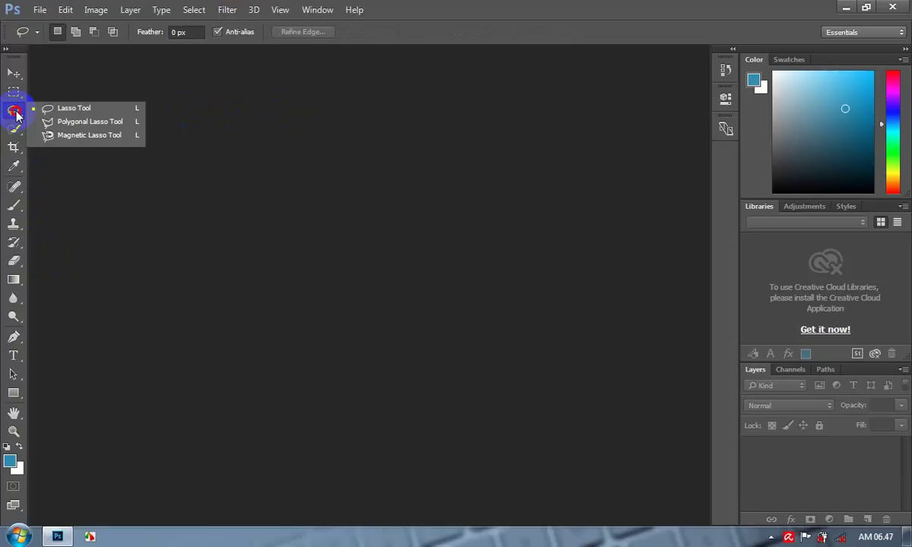
left_click(62, 112)
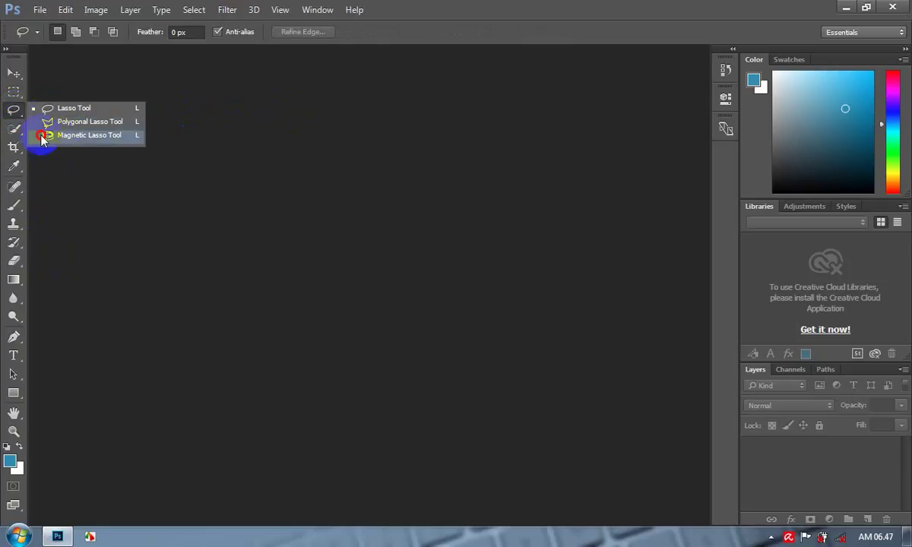
left_click(11, 112)
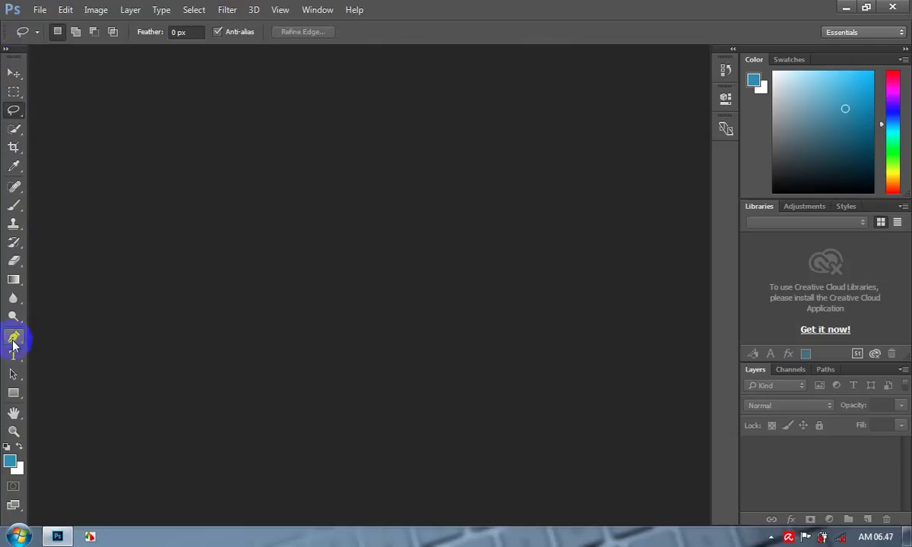
Step: Try the two-column toolbox layout and return the toolbox to a single column
left_click(6, 50)
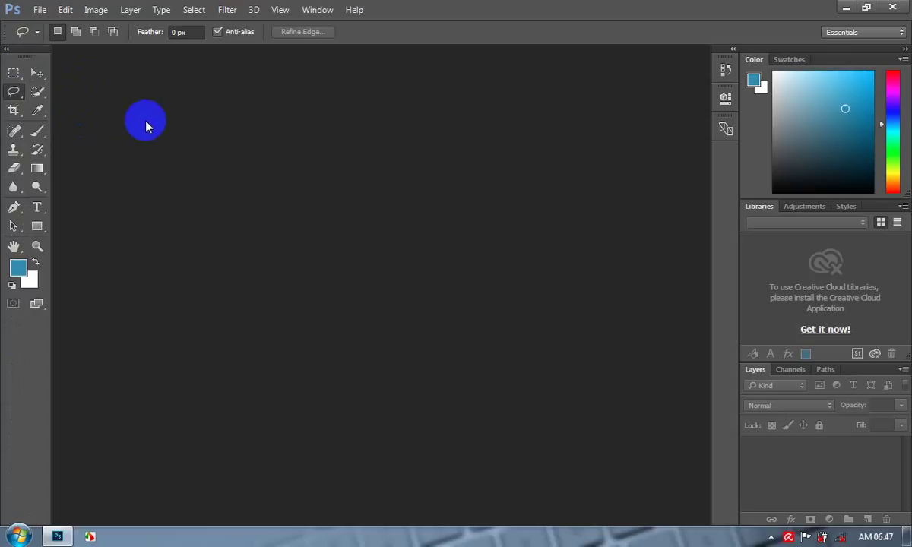
left_click(6, 50)
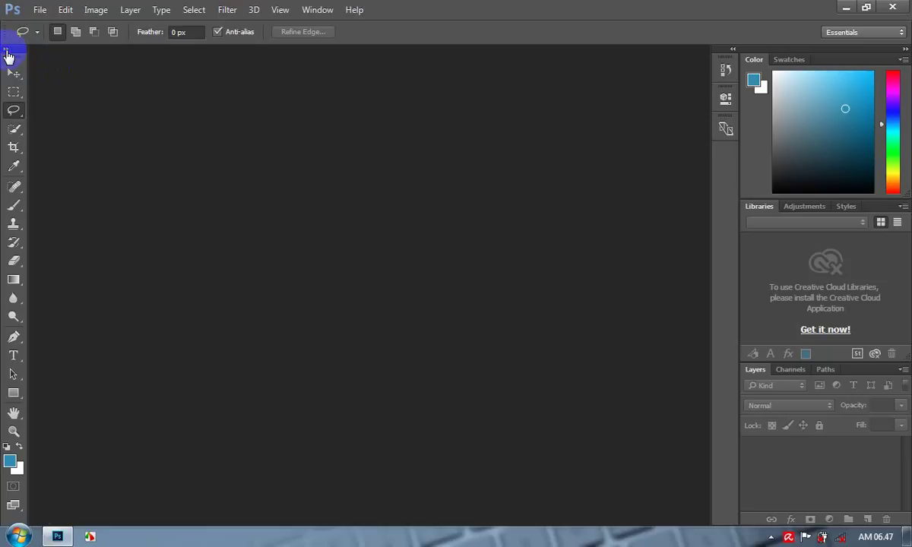
left_click(6, 51)
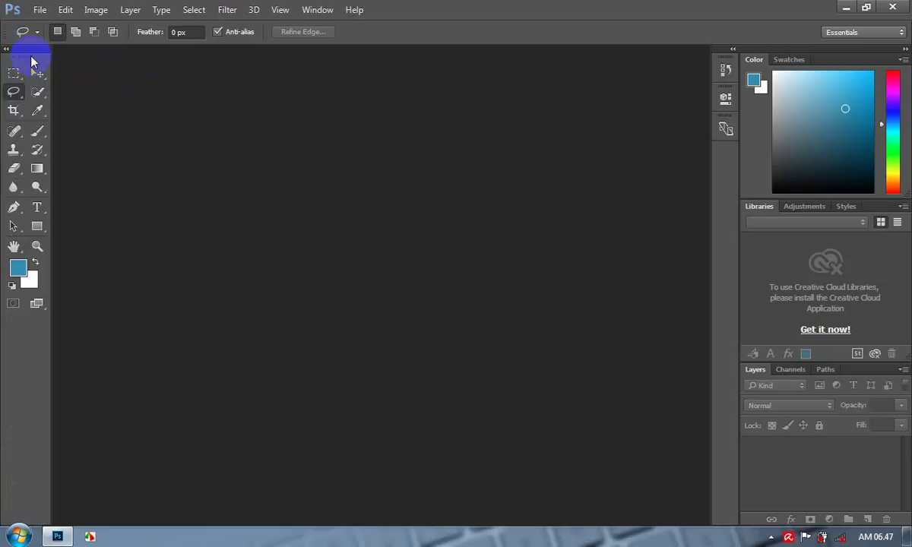
mouse_move(23, 60)
left_mouse_down()
mouse_move(90, 77)
mouse_move(375, 112)
mouse_move(378, 120)
mouse_move(494, 141)
mouse_move(273, 142)
mouse_move(555, 168)
mouse_move(114, 164)
mouse_move(37, 120)
mouse_move(406, 132)
mouse_move(585, 153)
mouse_move(581, 170)
mouse_move(334, 127)
mouse_move(106, 126)
mouse_move(112, 120)
mouse_move(19, 59)
left_mouse_up()
left_click(109, 115)
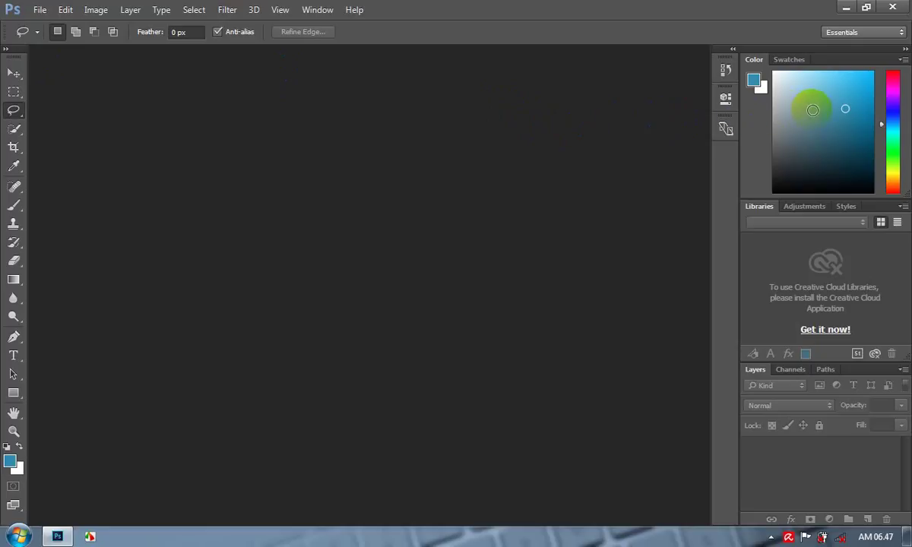
Step: Pick a slightly lighter blue as the foreground colour and look over the colour swatches
left_click(790, 61)
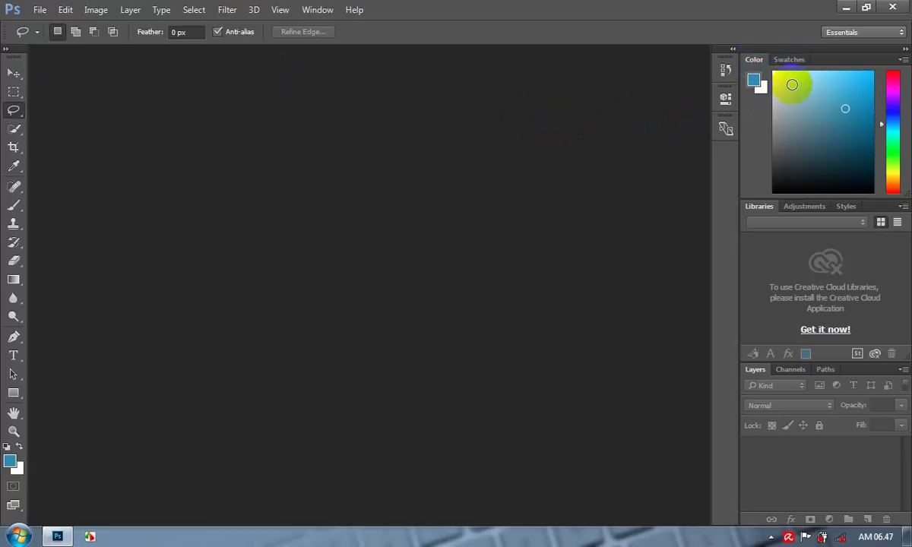
left_click(836, 100)
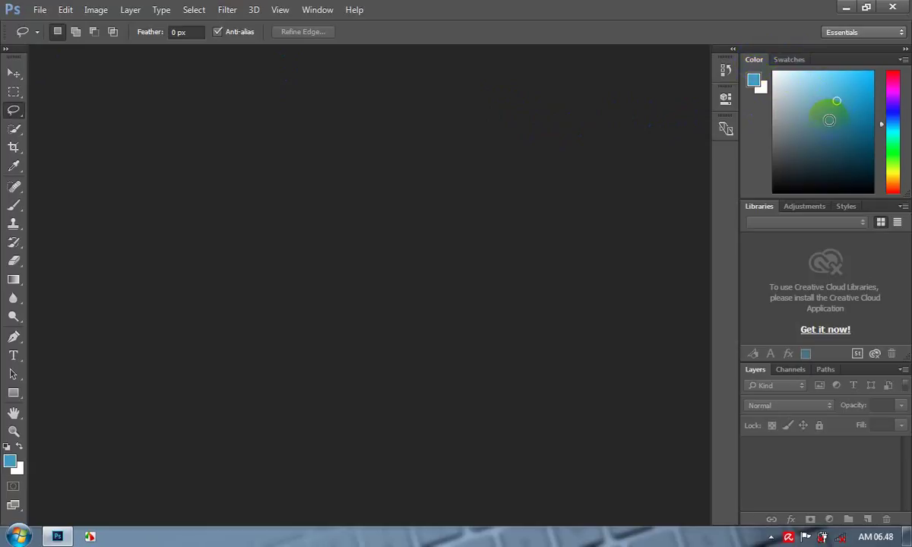
left_click(790, 60)
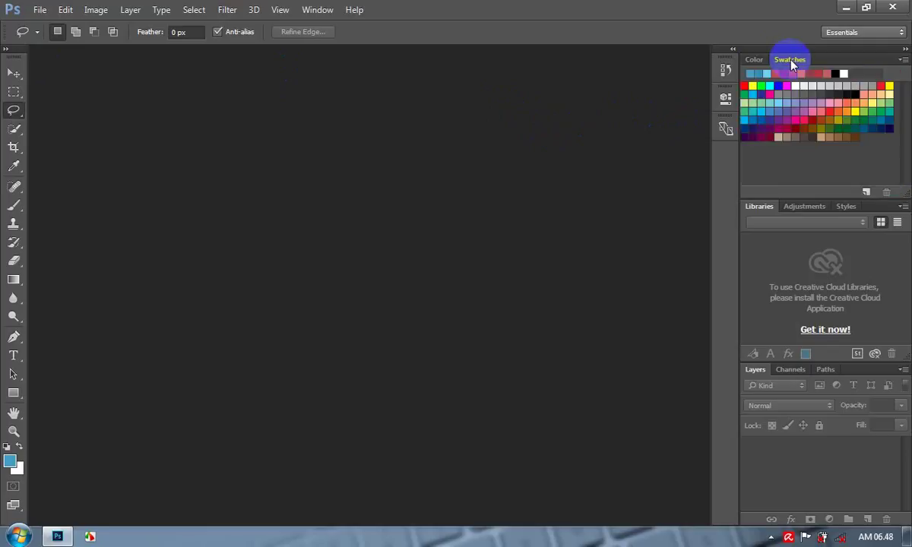
left_click(752, 61)
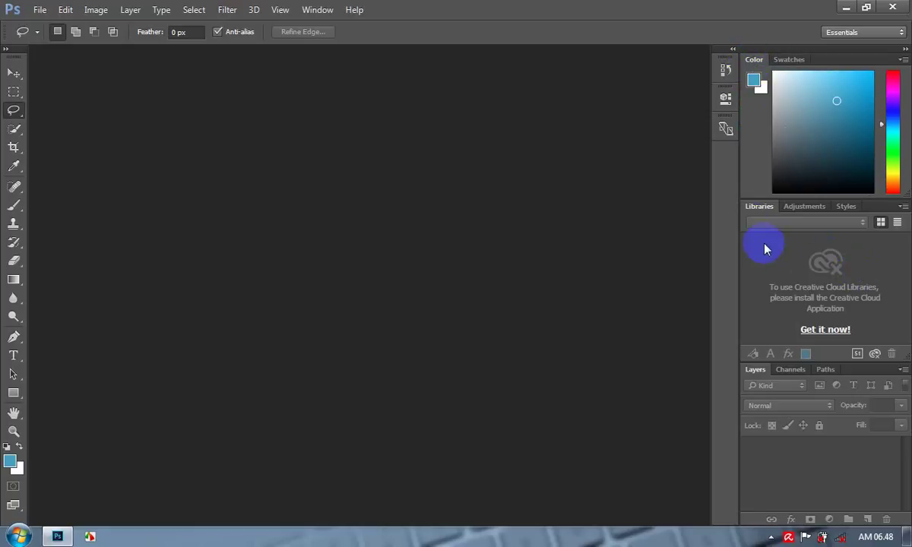
Step: Examine the contents of Libraries, Adjustments and Styles, leaving the style presets displayed
left_click(797, 209)
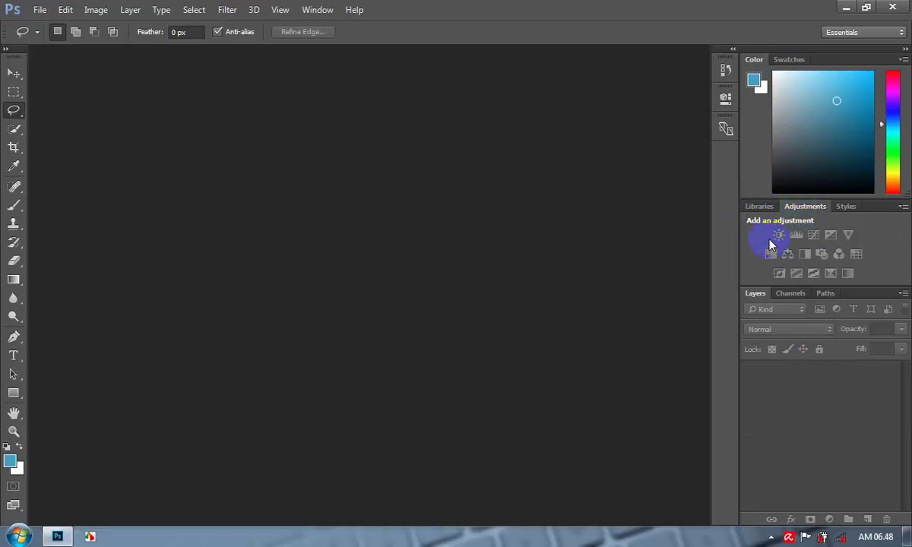
left_click(845, 208)
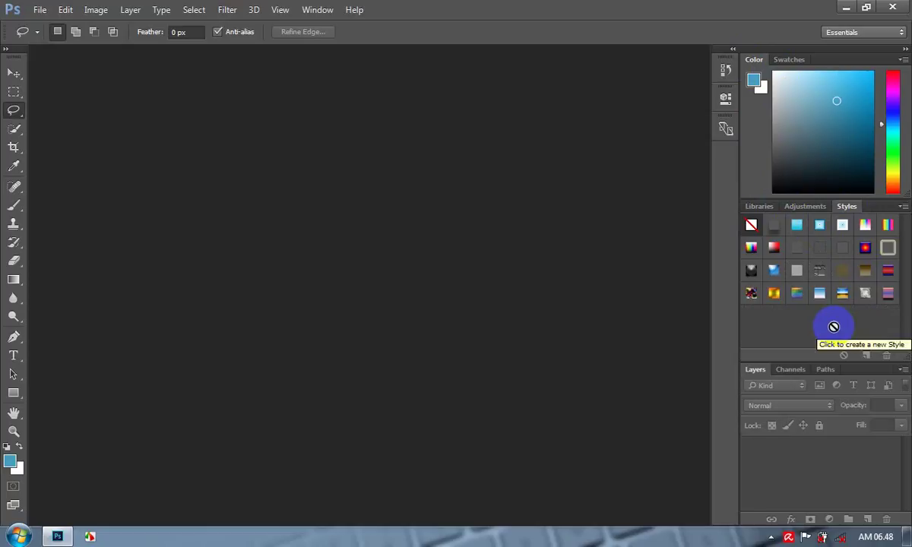
left_click(758, 207)
left_click(804, 207)
left_click(844, 207)
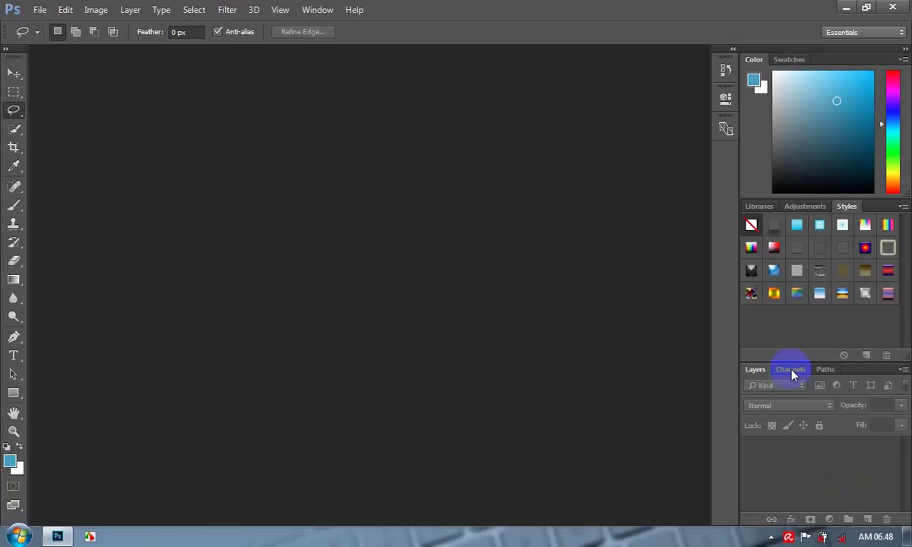
Step: Look over the Channels view and return to the Layers view
left_click(757, 371)
left_click(790, 372)
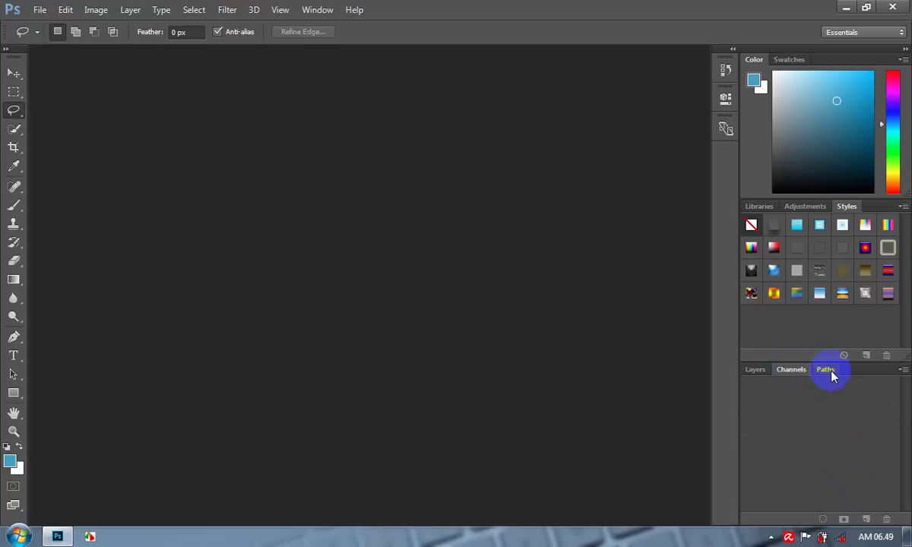
left_click(756, 371)
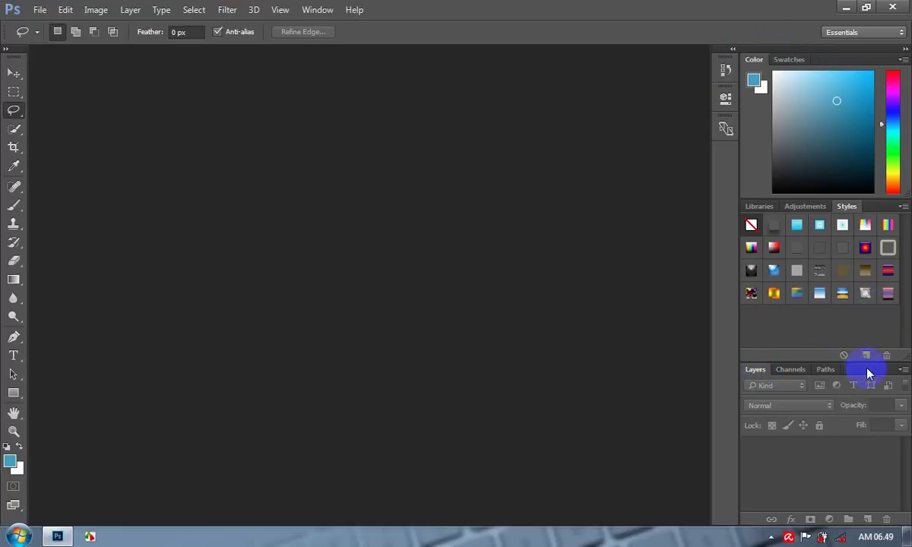
Step: Detach the Layers, Channels and Paths group from the dock and collapse it to icons
left_click_drag(867, 369, 401, 207)
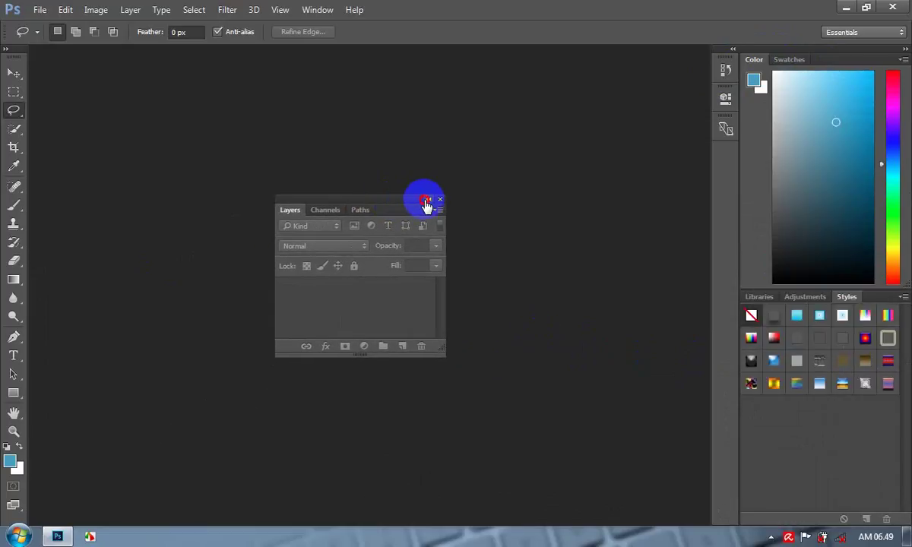
left_click(428, 200)
left_click_drag(312, 199, 842, 417)
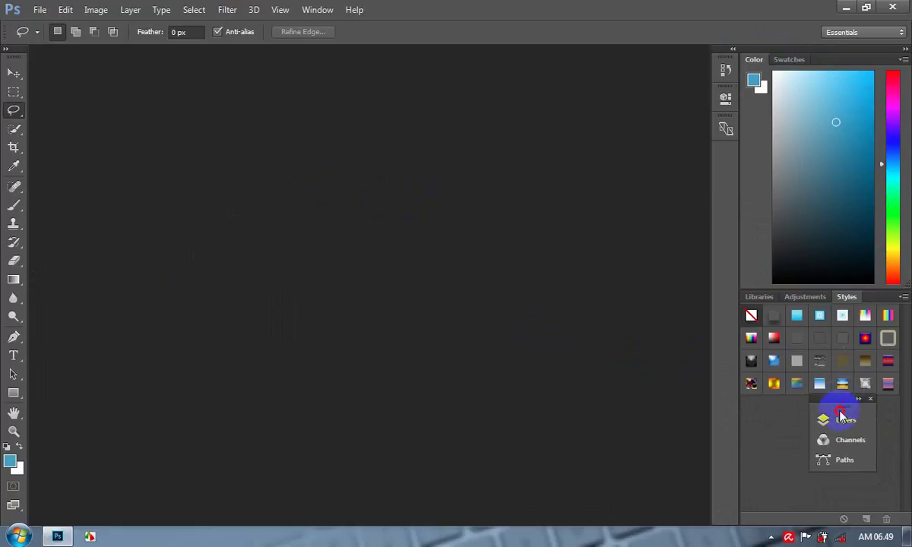
Step: Redock the Layers, Channels and Paths group directly below Styles and leave the whole dock collapsed to icons
left_click(905, 49)
left_click_drag(844, 414, 864, 176)
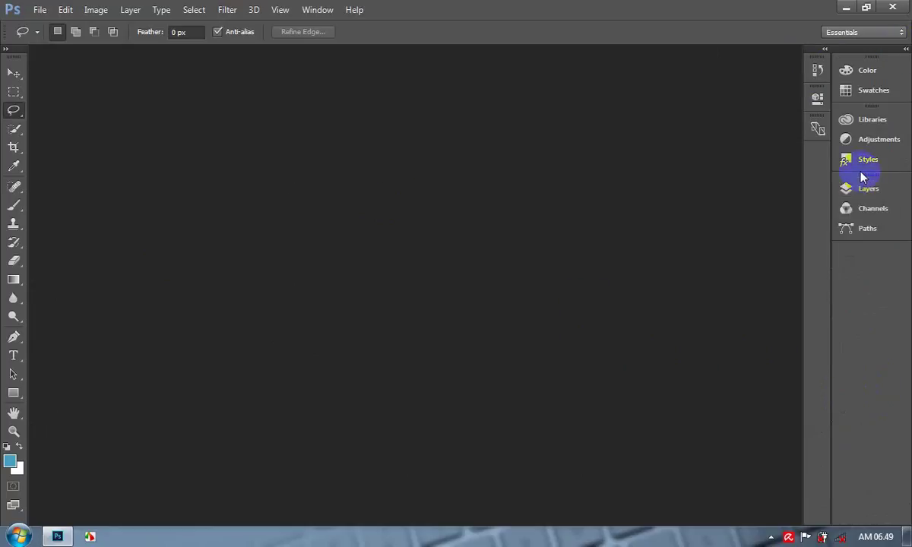
left_click(906, 50)
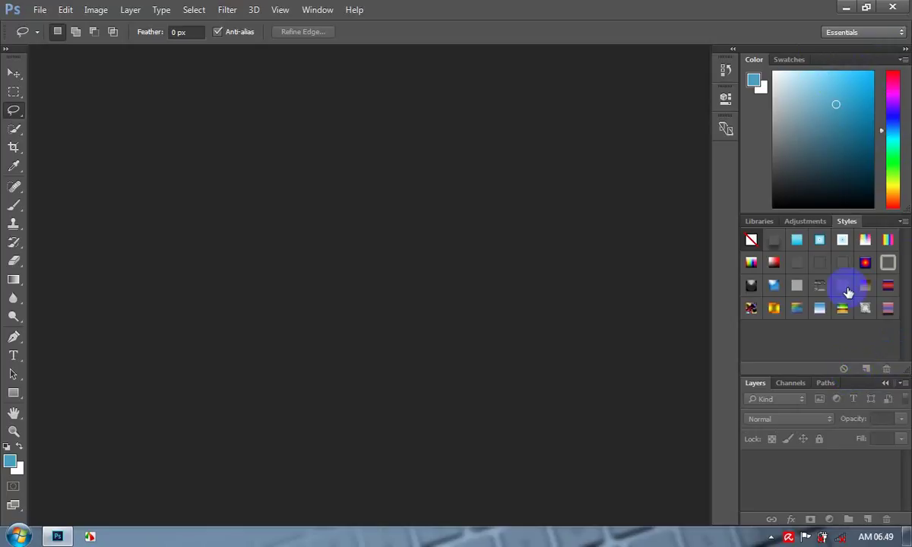
left_click(905, 52)
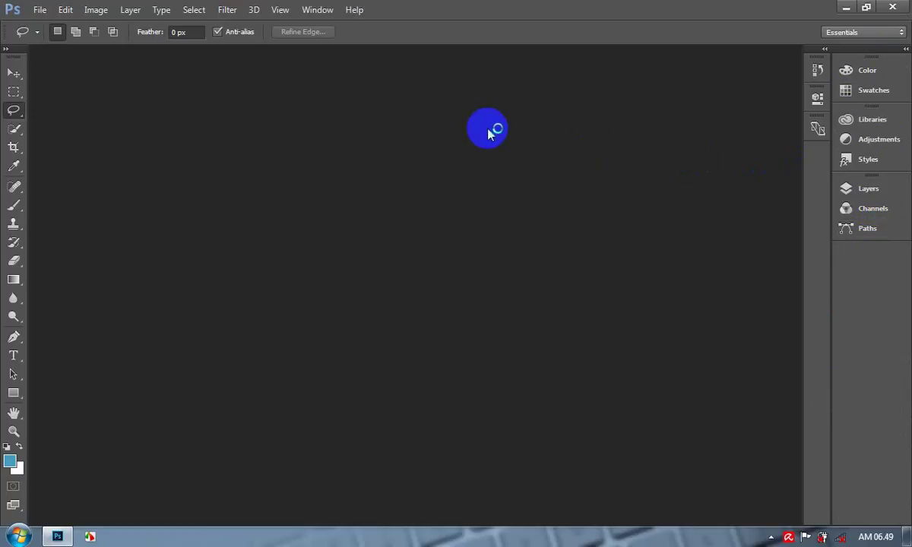
Step: Bring up the Character and Paragraph group and dock it, collapsed to icons, directly below Paths
left_click(318, 10)
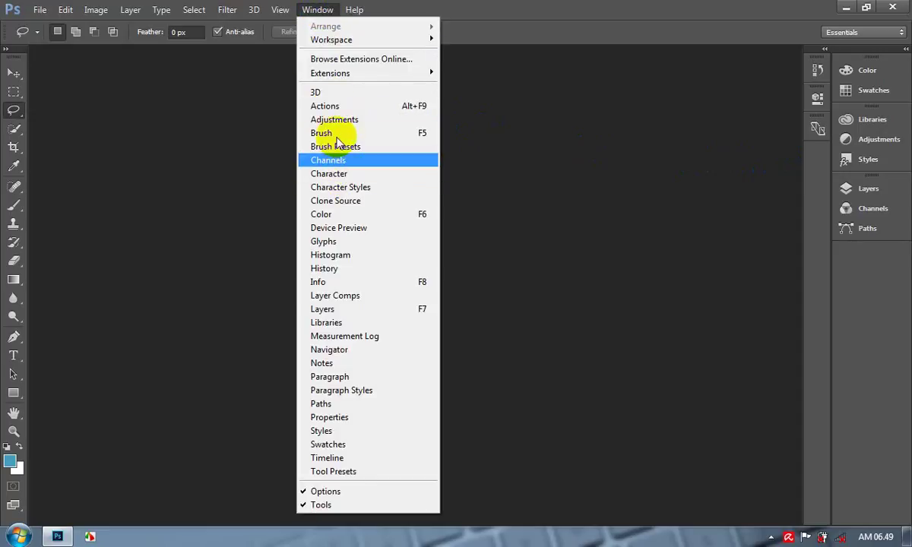
left_click(335, 94)
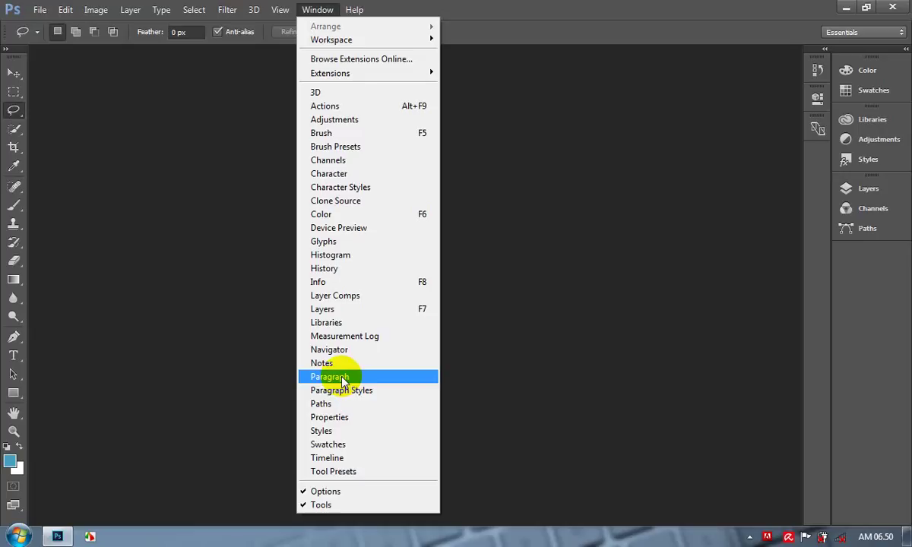
left_click(339, 377)
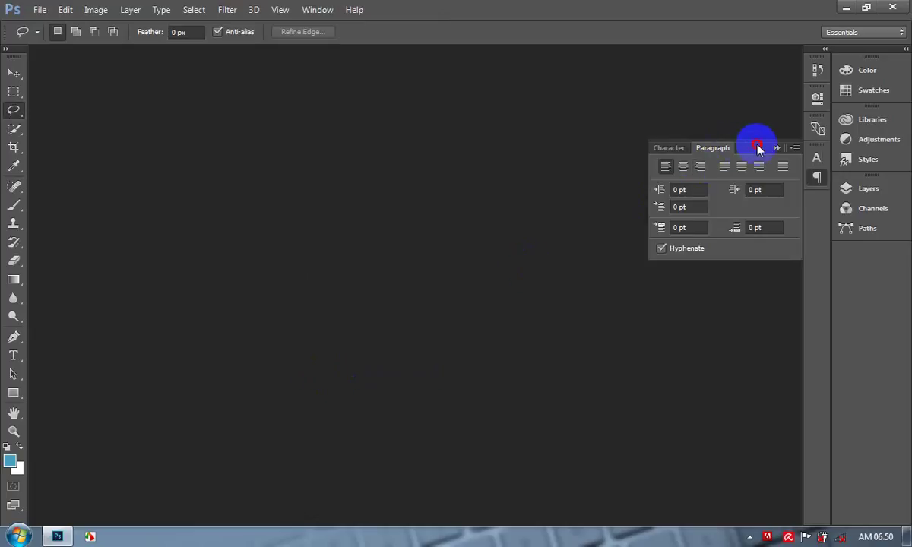
left_click_drag(757, 149, 541, 166)
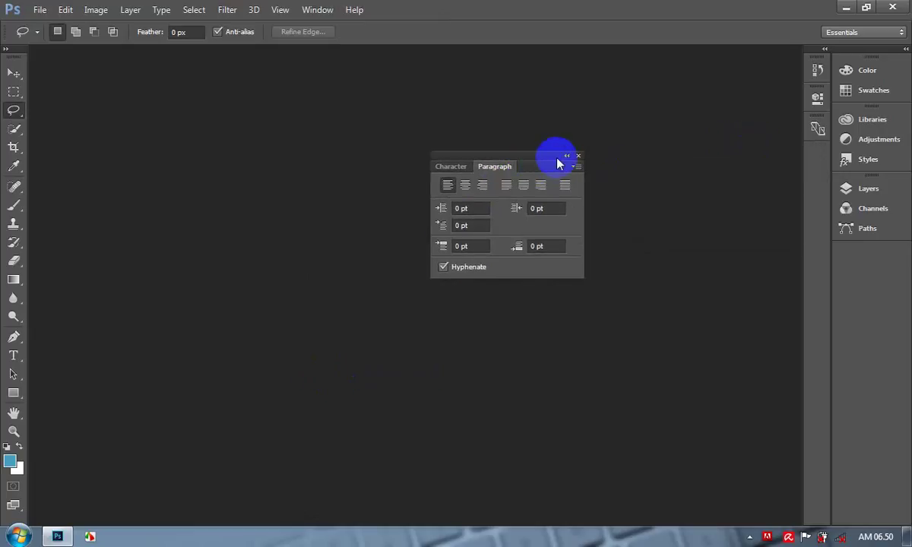
left_click(566, 156)
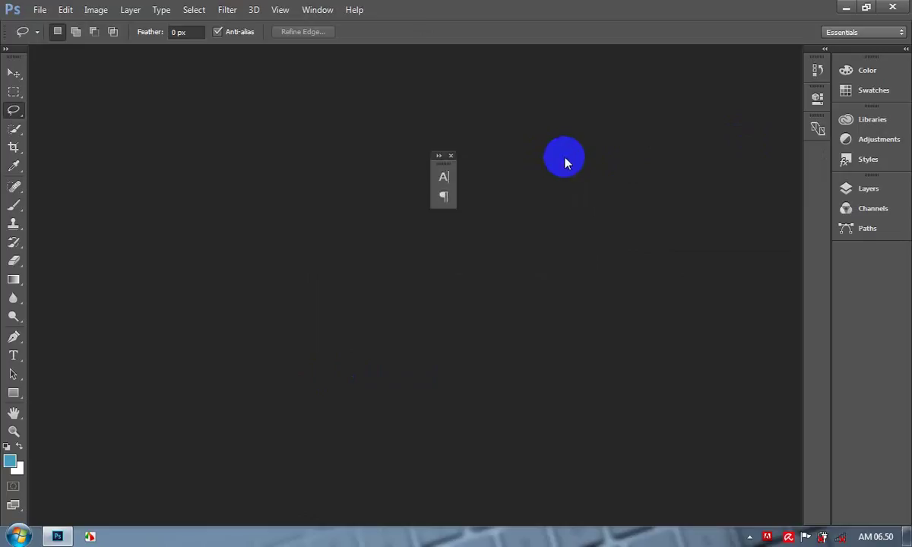
left_click_drag(448, 160, 855, 258)
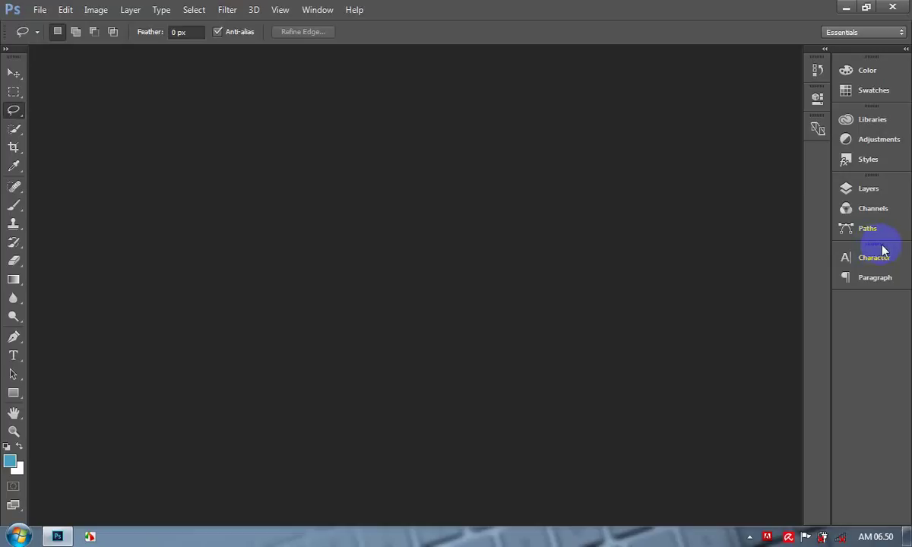
Step: Detach the Character and Paragraph group from the dock and close it
left_click_drag(881, 245, 694, 237)
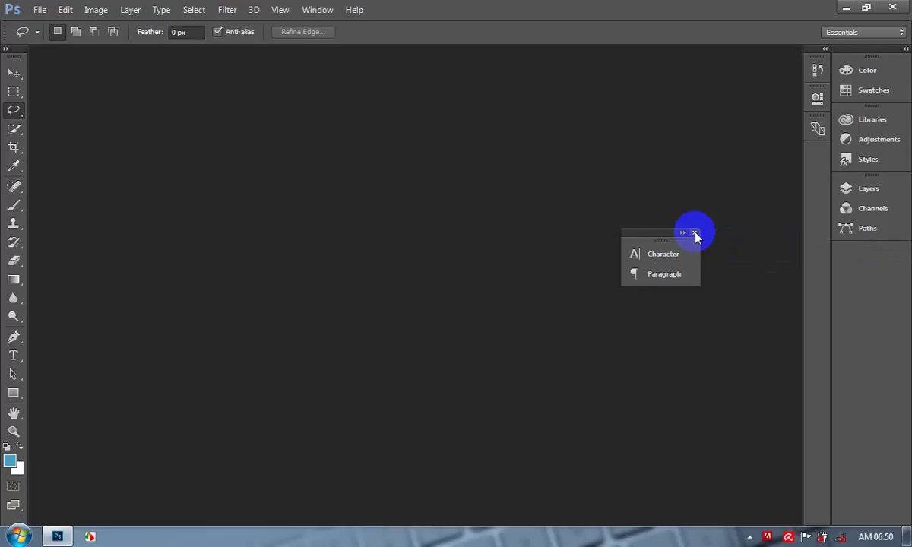
left_click(695, 233)
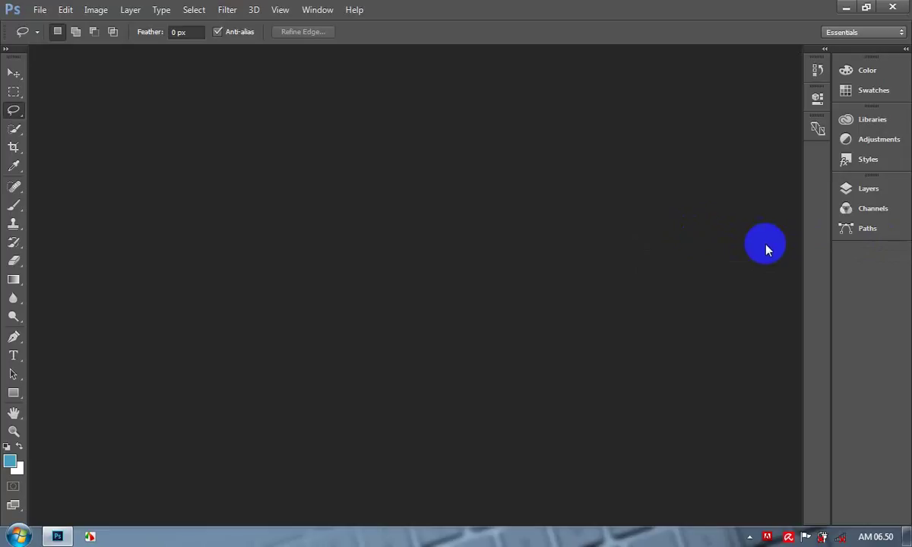
Step: Switch to the Painting workspace and expand its collapsed dock to view the panels it offers
left_click(846, 34)
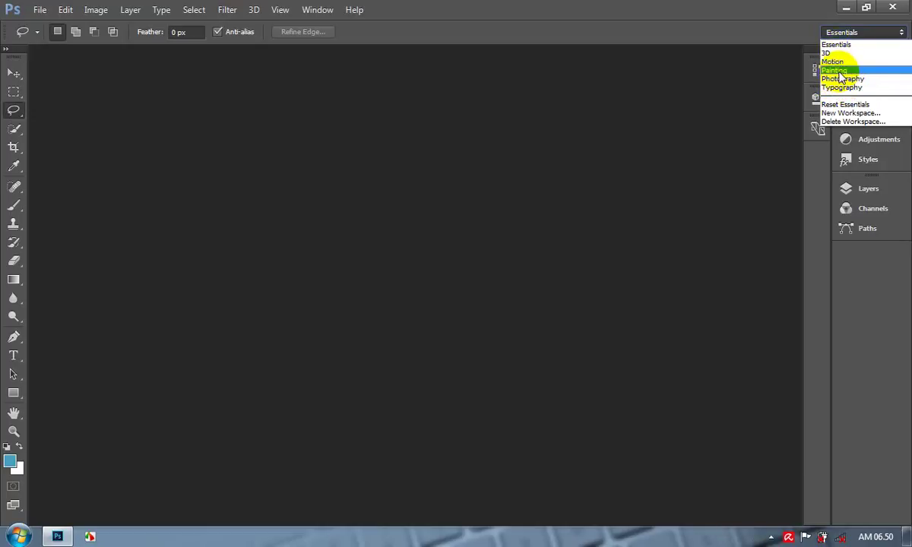
left_click(834, 70)
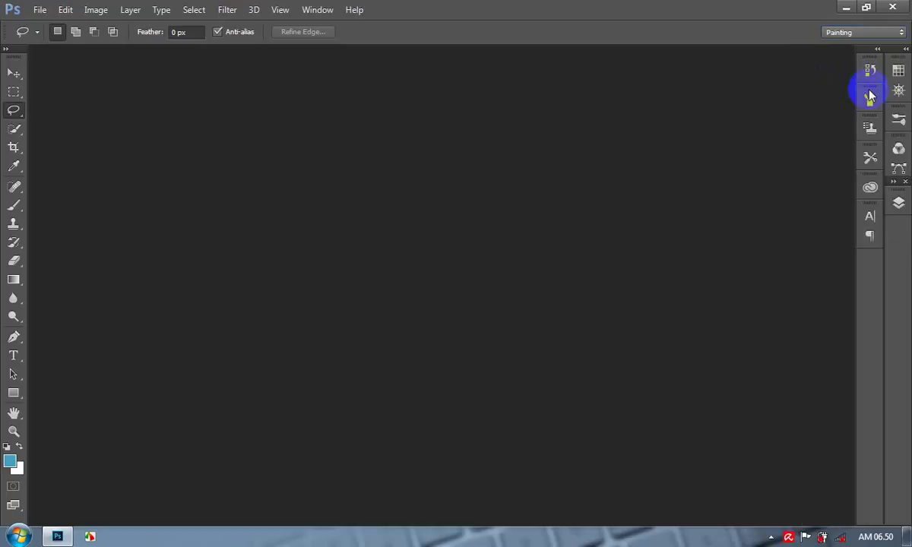
left_click(905, 50)
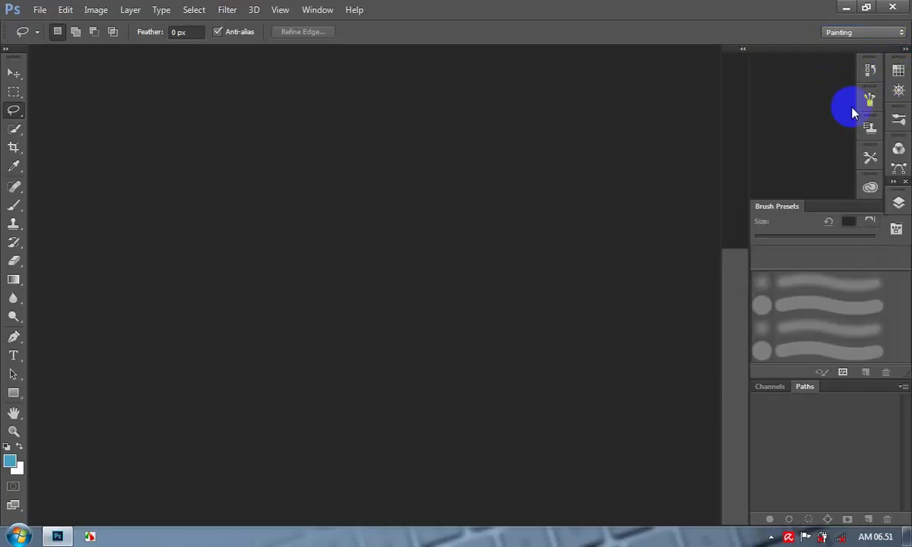
Step: Switch to the 3D workspace, expand its dock and look over which panels are enabled there
left_click(867, 33)
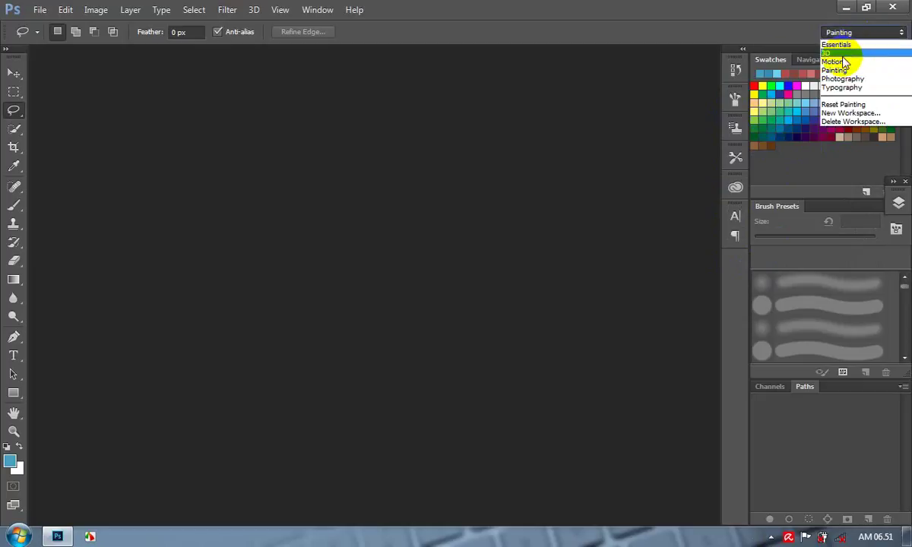
left_click(836, 52)
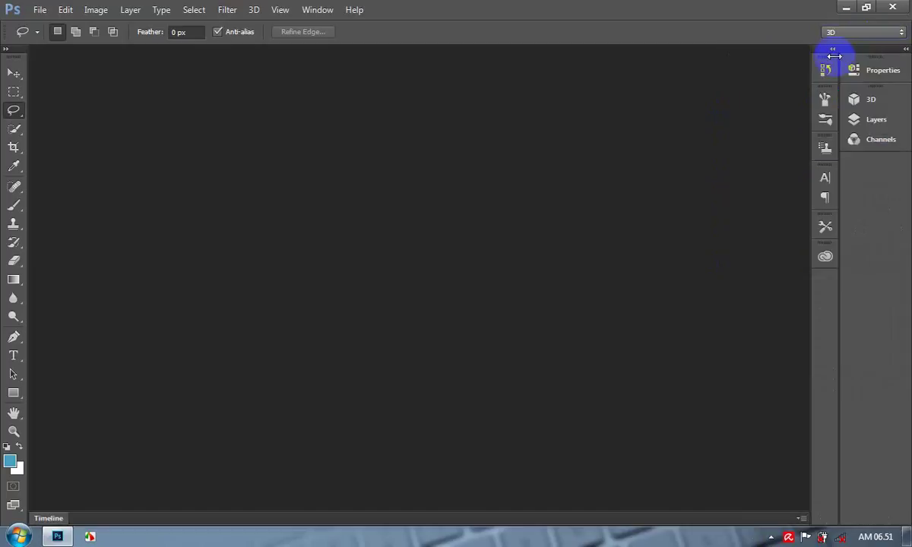
left_click(905, 50)
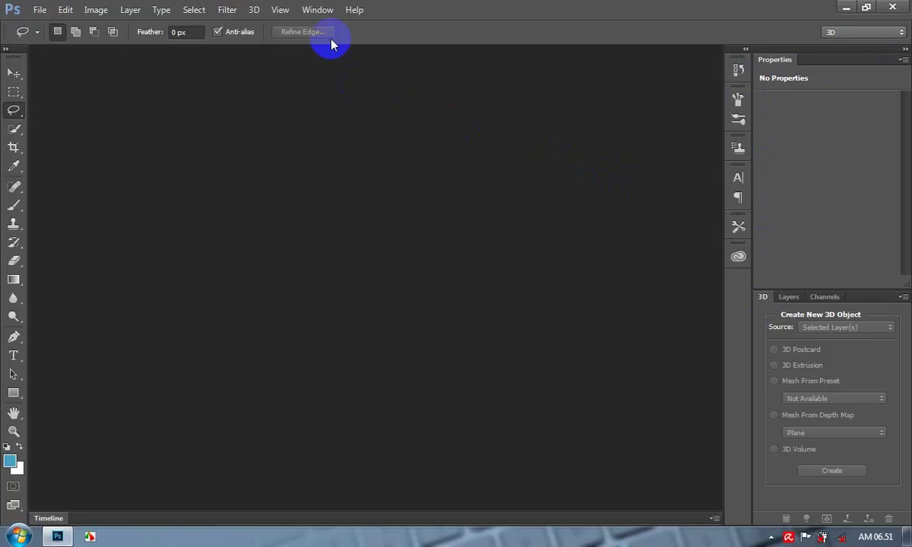
left_click(314, 10)
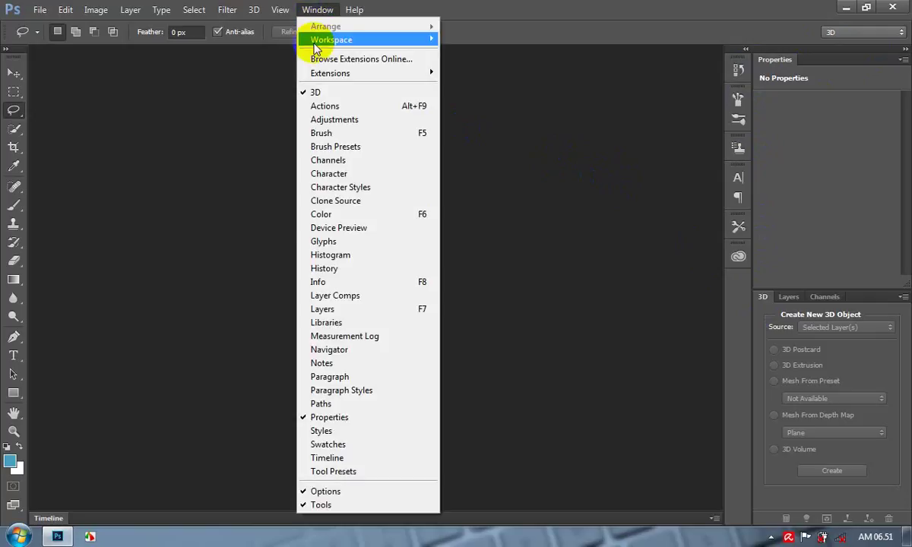
left_click(637, 300)
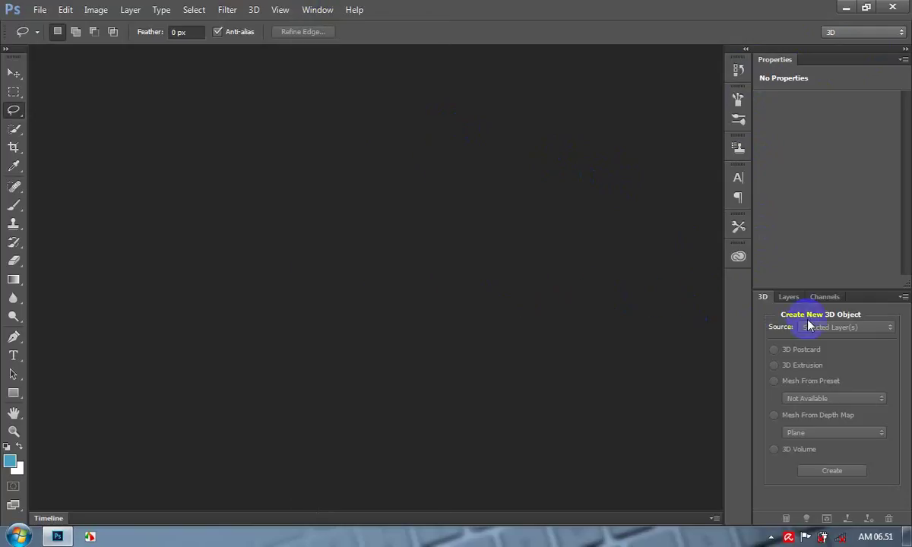
Step: Collapse the 3D workspace's dock to icons and return to the Essentials workspace
left_click(905, 50)
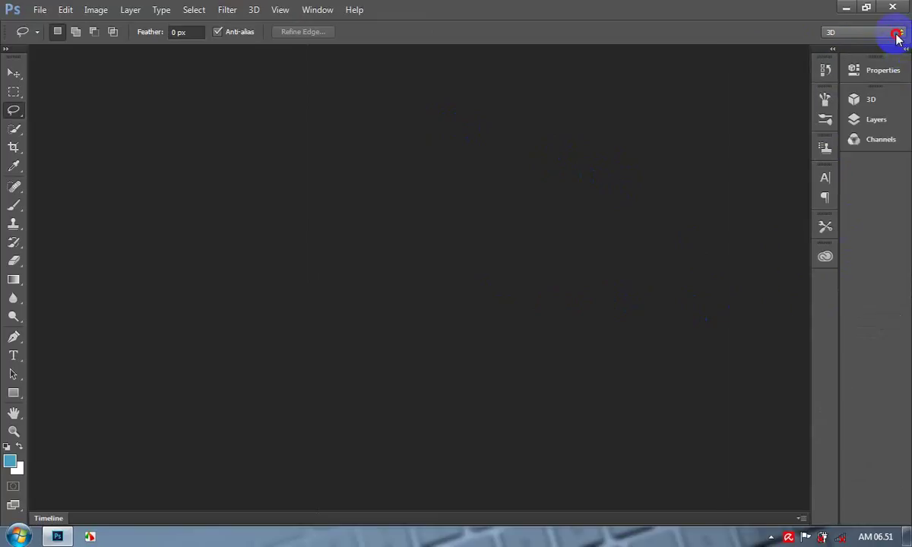
left_click(898, 35)
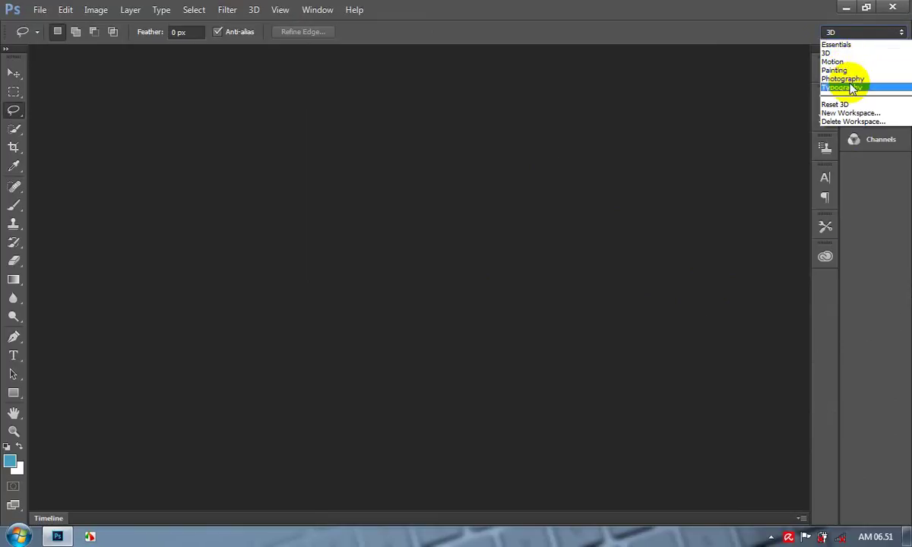
left_click(838, 45)
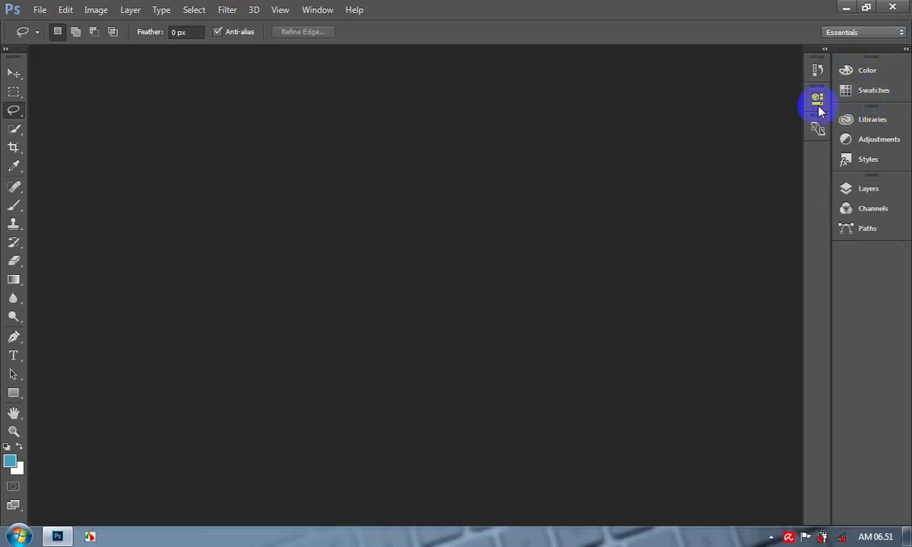
Step: Detach Swatches, Color and Adjustments from the dock as three separate floating panels over the canvas area
left_click_drag(864, 92, 481, 110)
left_click_drag(865, 67, 532, 155)
left_click_drag(720, 107, 508, 154)
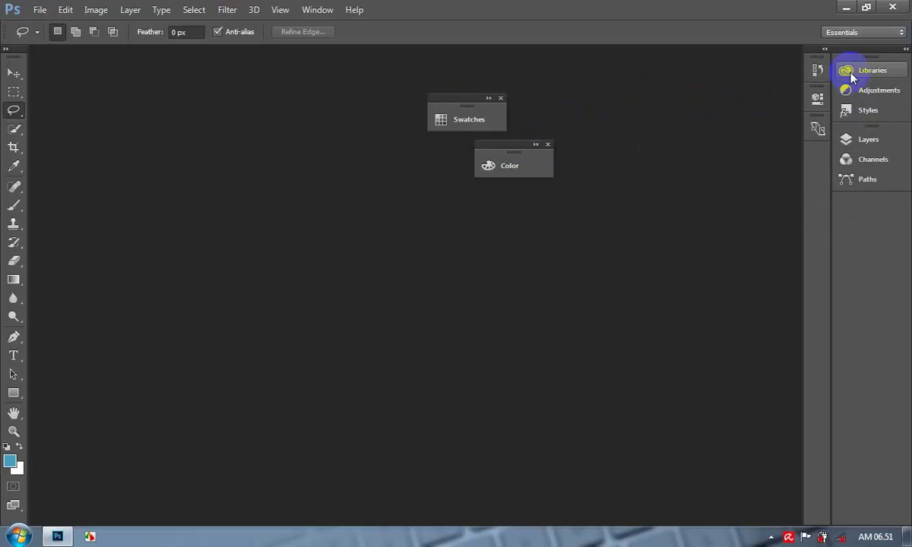
left_click_drag(859, 88, 588, 277)
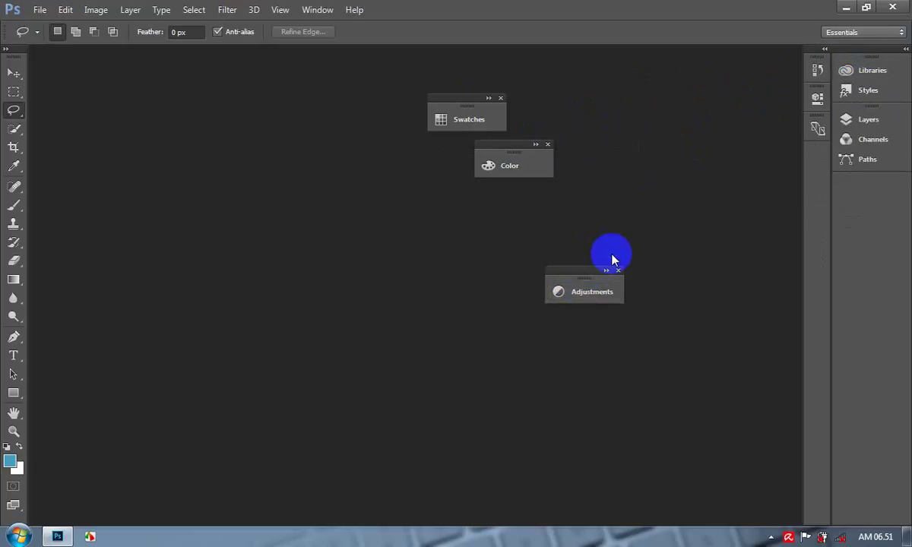
Step: Reset the Essentials workspace to its default panel layout and minimize the program window
left_click(850, 33)
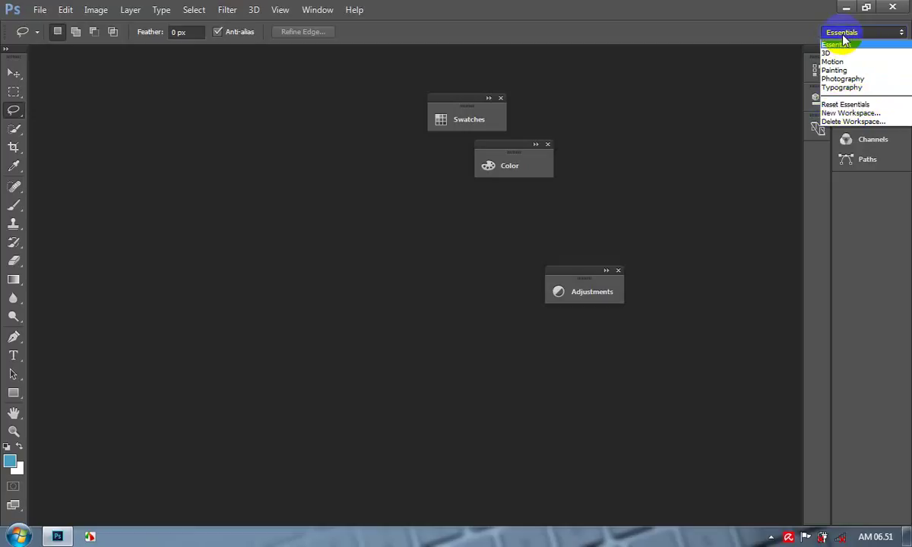
left_click(843, 105)
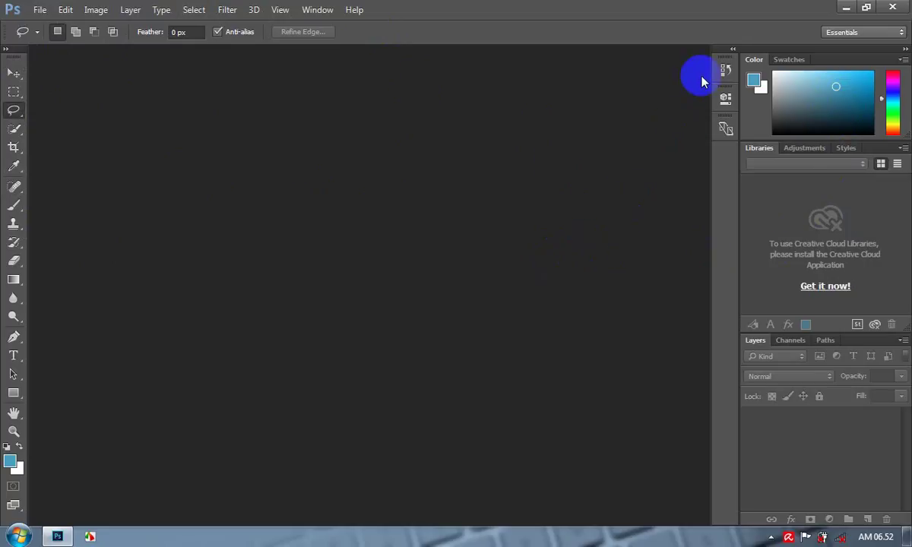
left_click(847, 9)
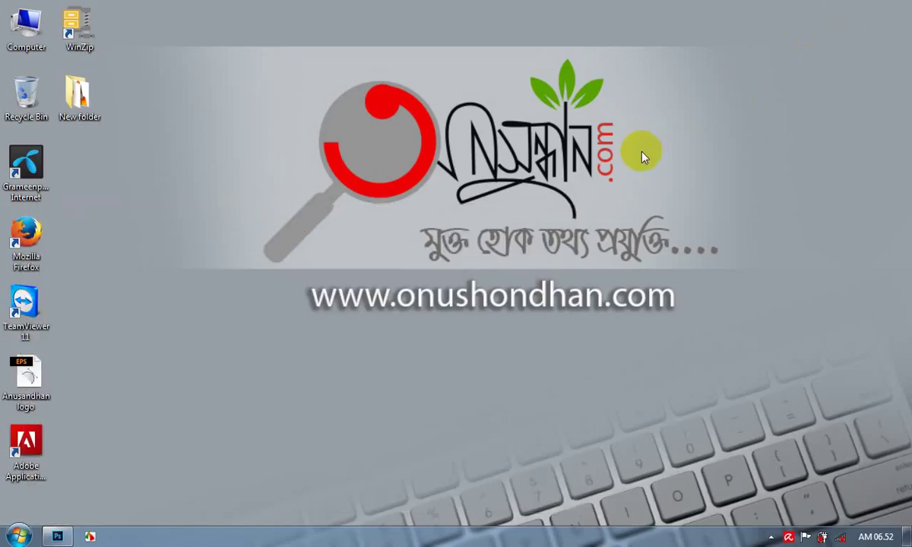